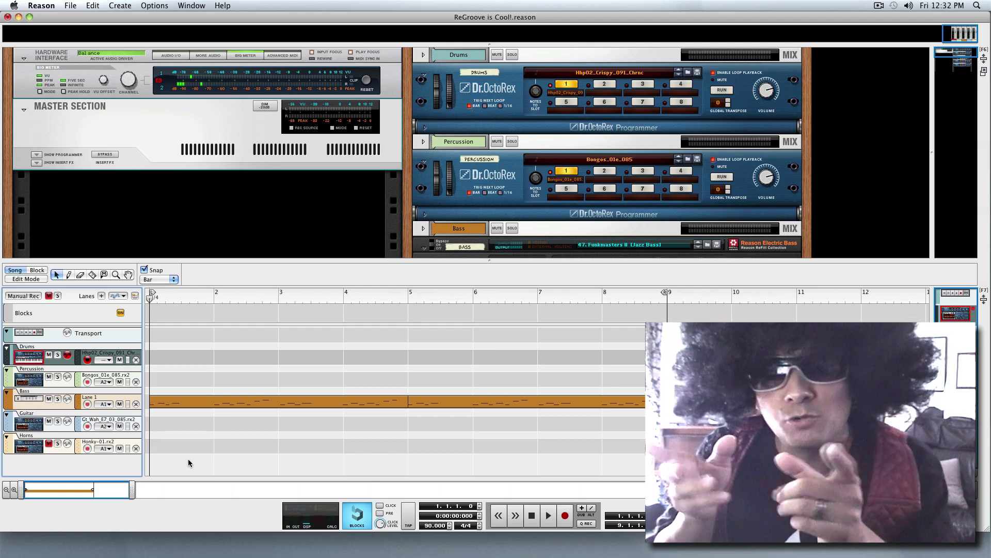
Play back the song's existing loops, stop playback, and display the ReGroove Mixer
key("space")
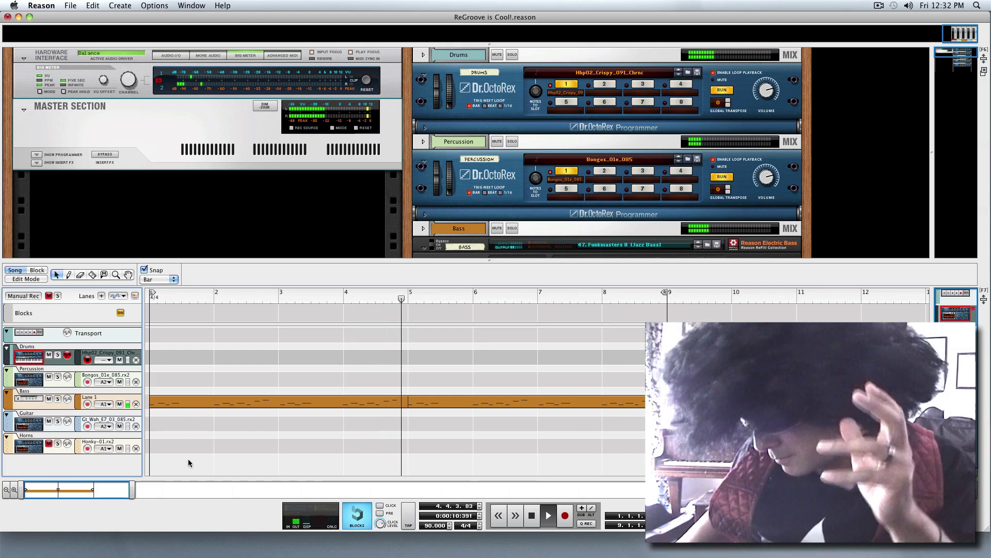
key("space")
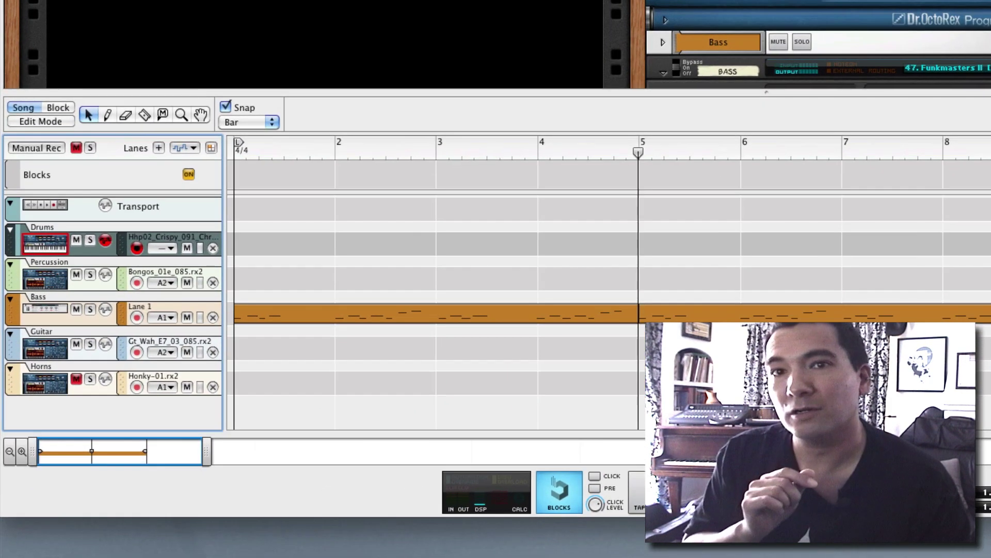
left_click(671, 516)
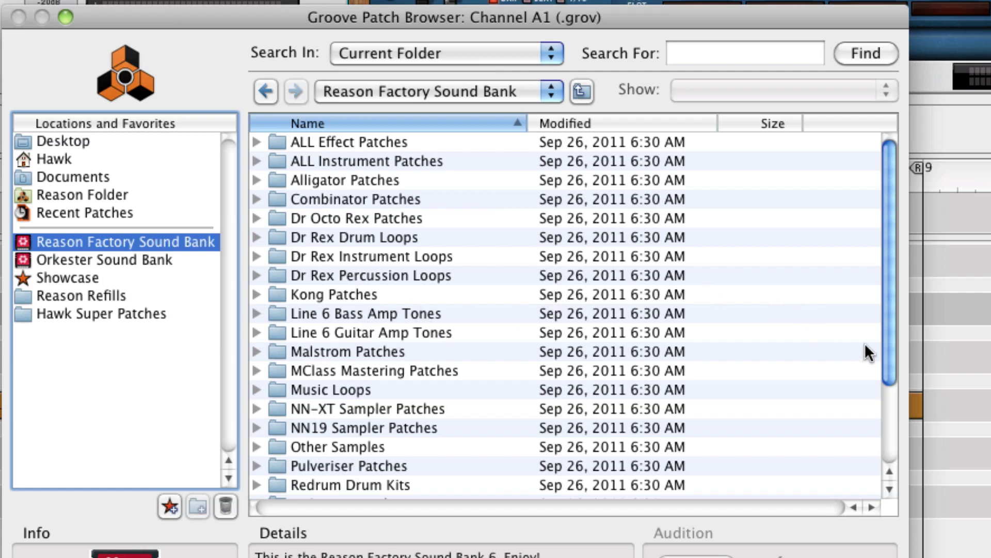
Browse the factory ReGroove Patches for Channel A1 down to the Drummer Hiphop folder, then leave without loading a patch
left_click_drag(888, 350, 889, 389)
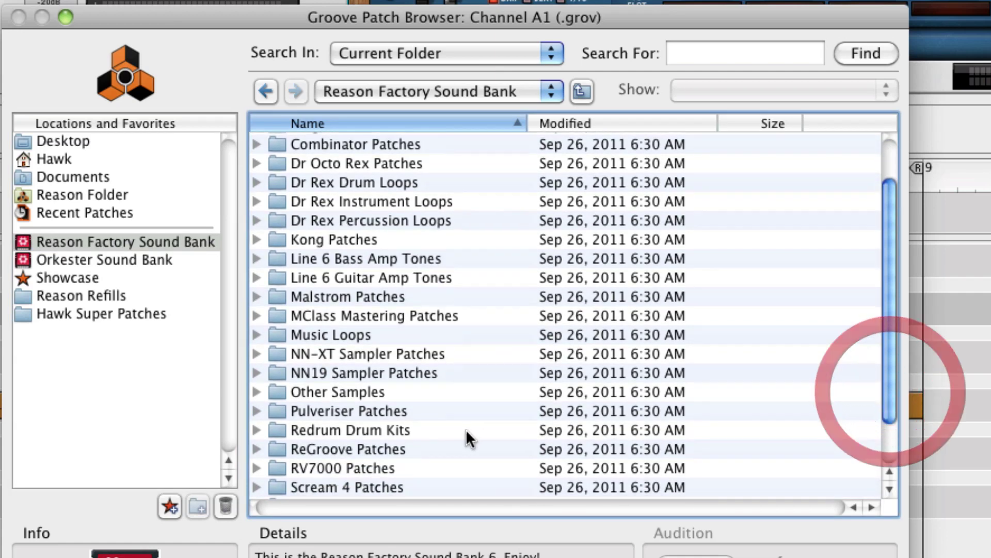
double_click(383, 448)
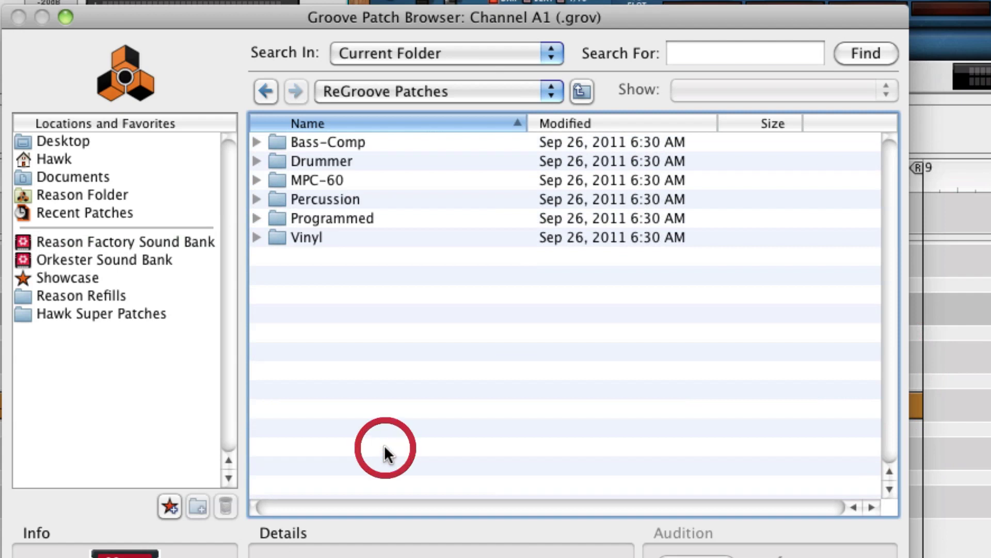
double_click(348, 159)
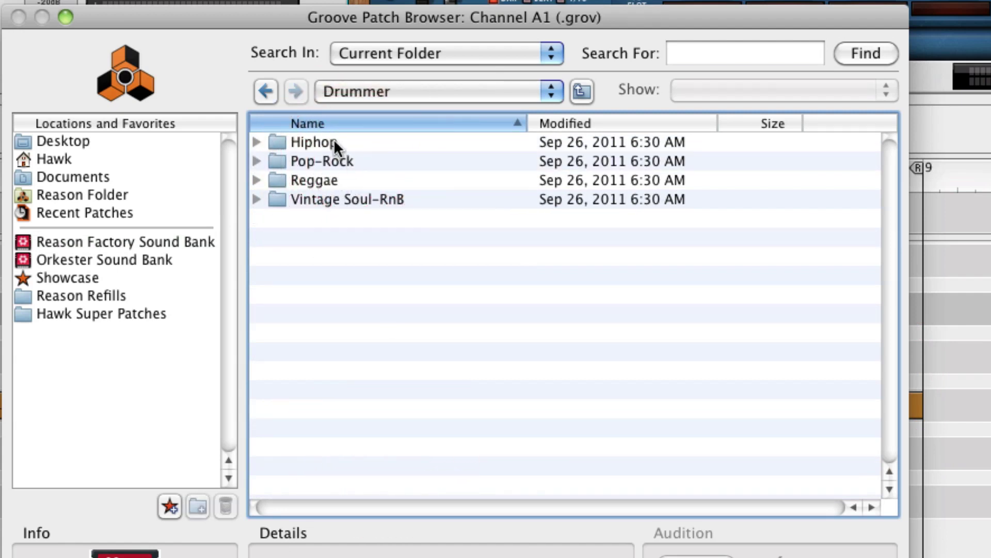
double_click(334, 139)
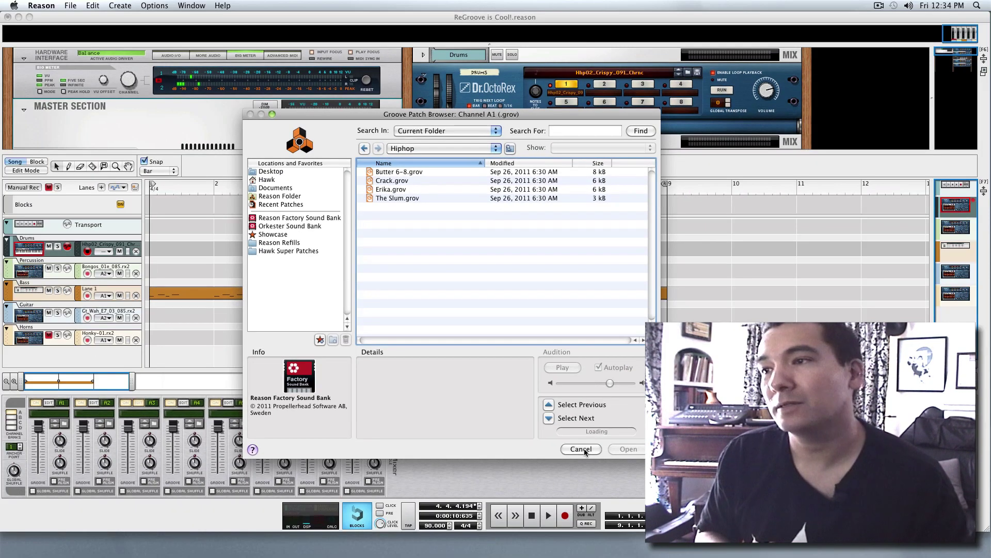
left_click(581, 449)
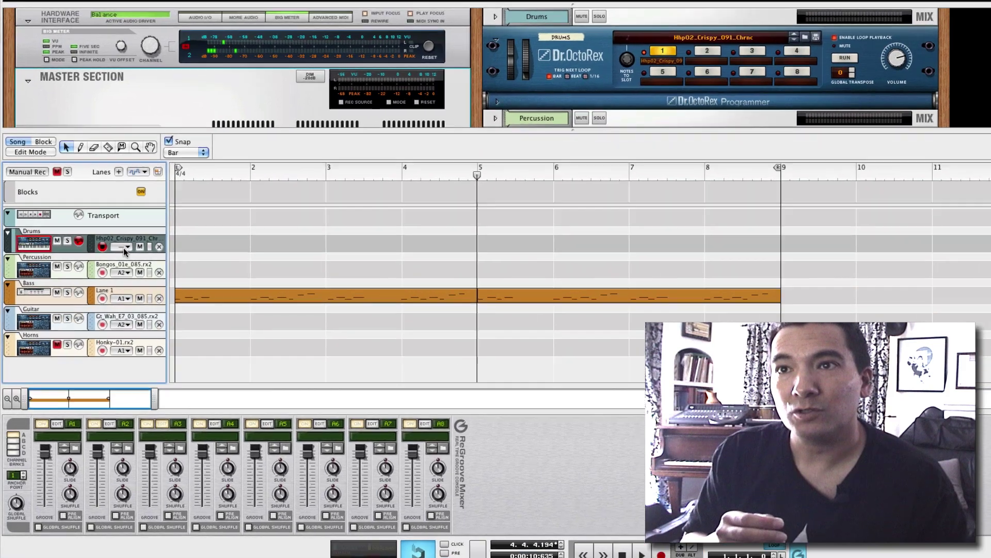
Examine the groove channel assignment options of the Drums track's lane
left_click(105, 251)
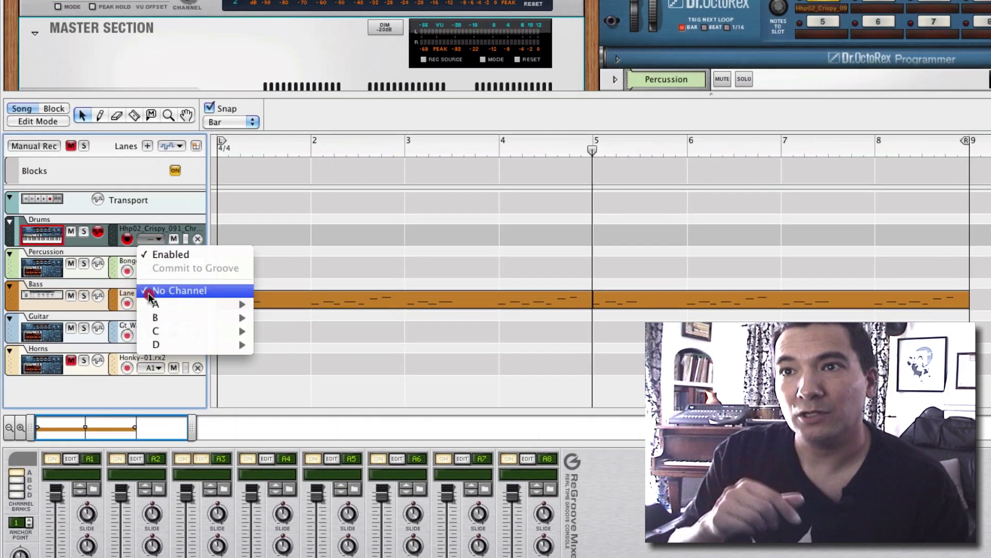
mouse_move(106, 306)
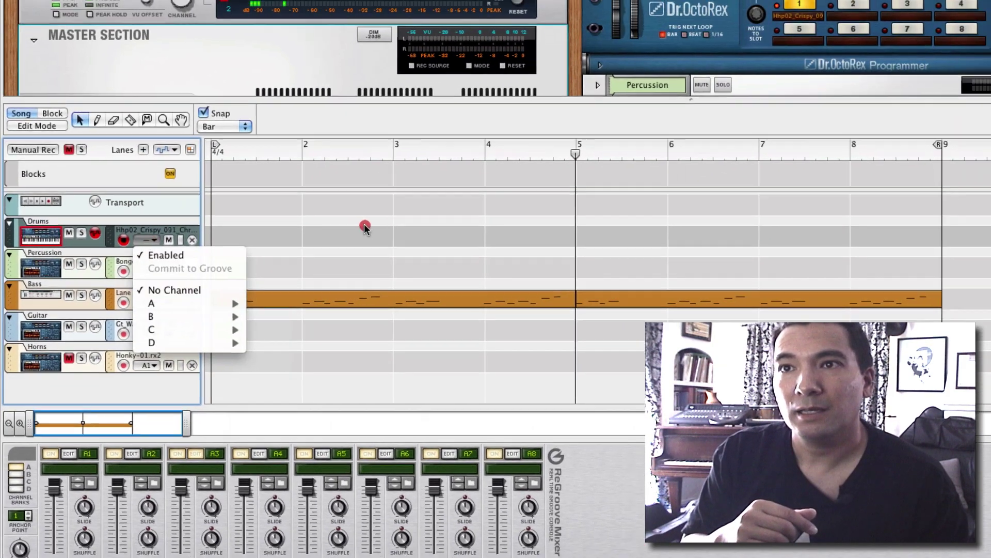
left_click(371, 223)
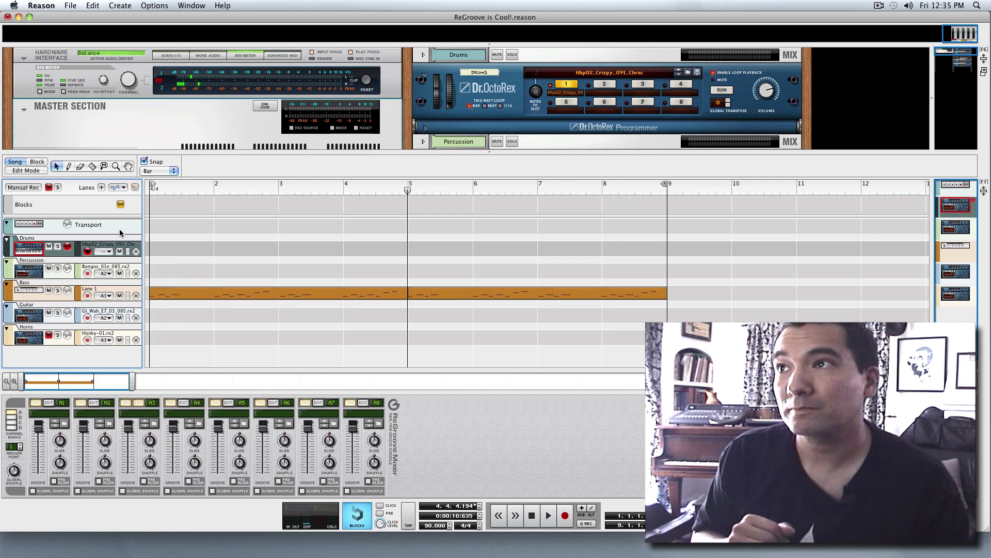
Copy the Drums Dr. OctoRex loop to its sequencer track and disable loop playback on that device
left_click(62, 257)
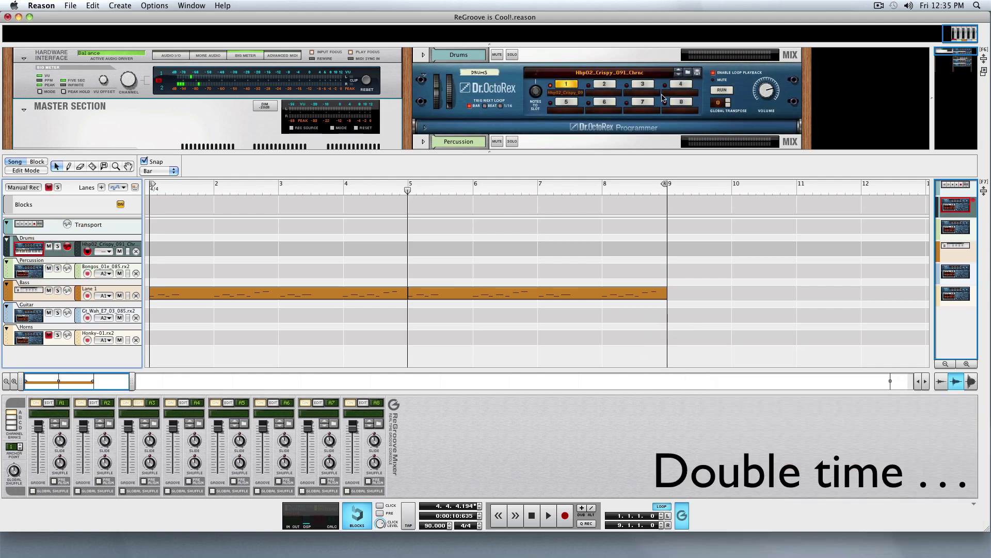
right_click(520, 102)
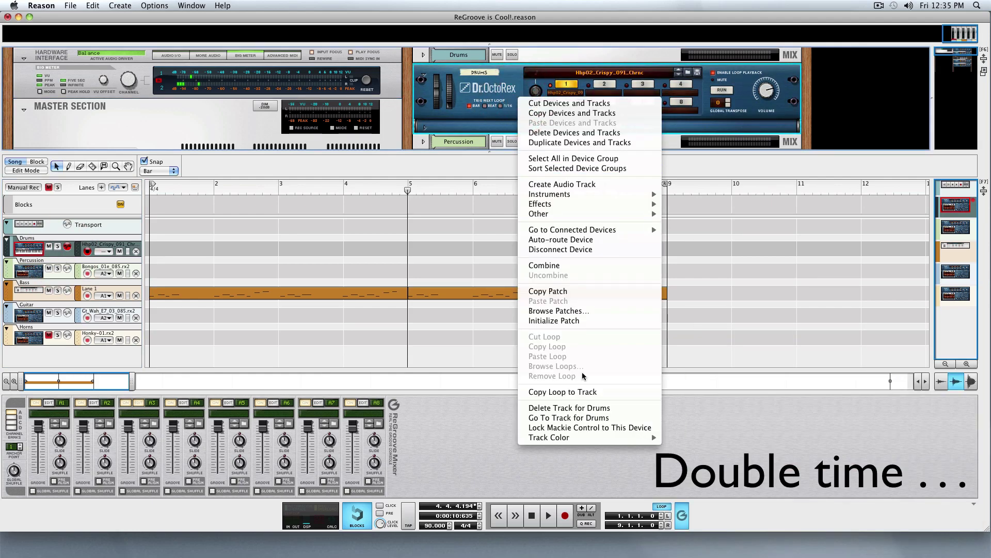
left_click(582, 393)
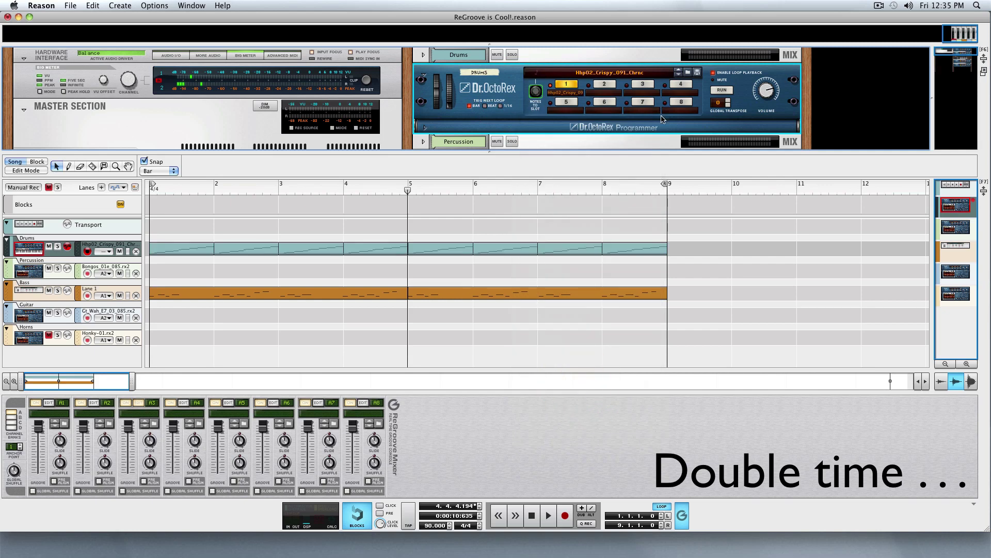
left_click(713, 74)
Copy the Percussion Dr. OctoRex loop to its sequencer track and disable loop playback on that device
left_click(60, 275)
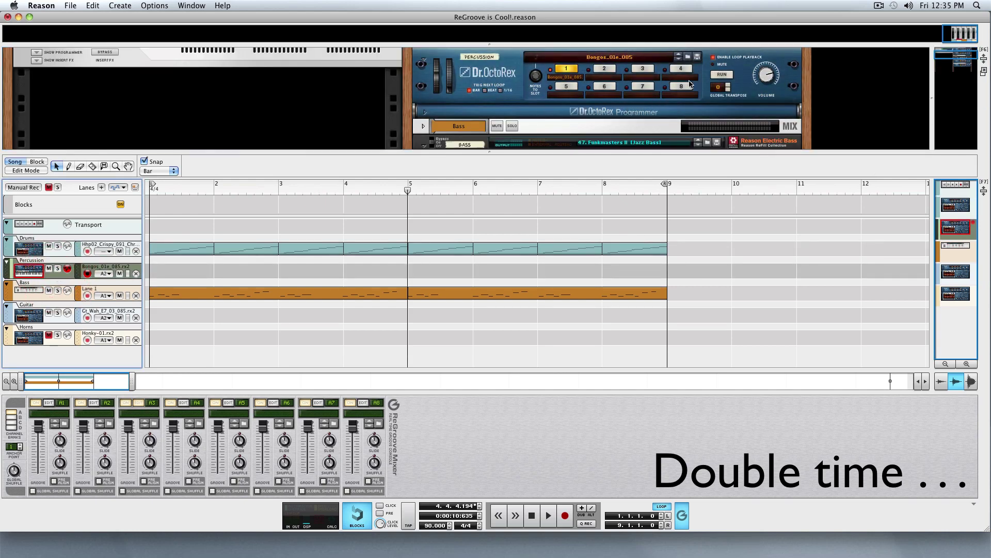
right_click(737, 61)
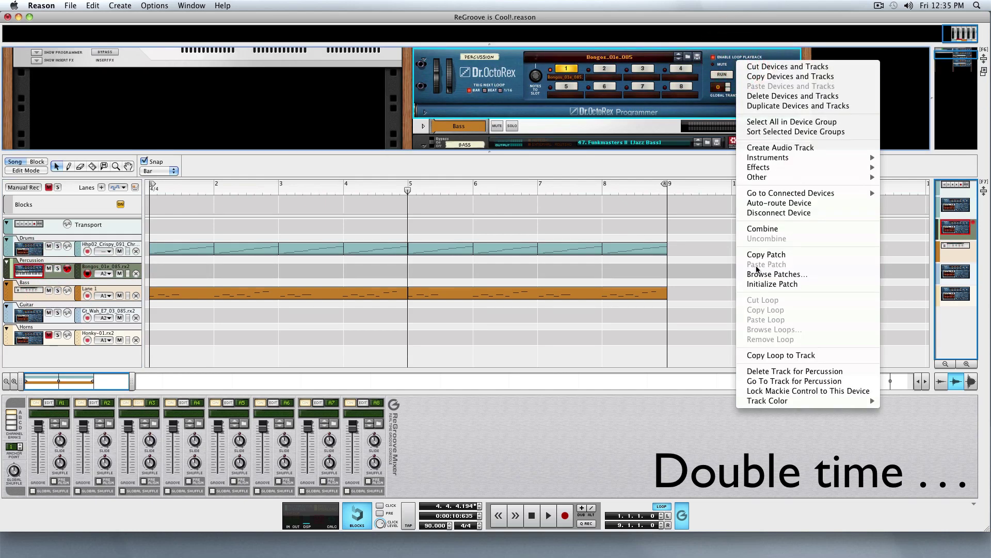
left_click(770, 355)
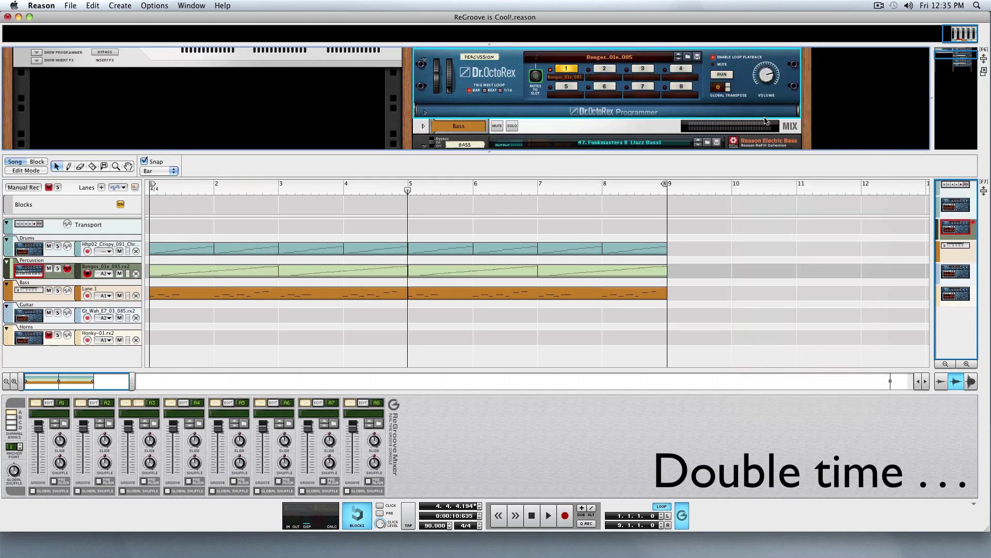
left_click(714, 58)
Copy the Guitar Dr. OctoRex loop to its sequencer track and disable loop playback on that device
left_click(55, 317)
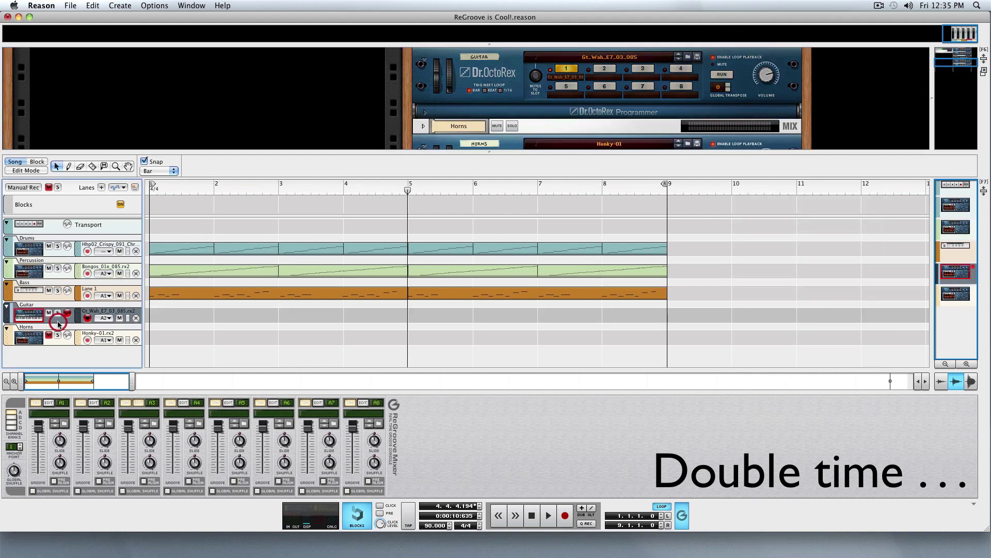
right_click(510, 65)
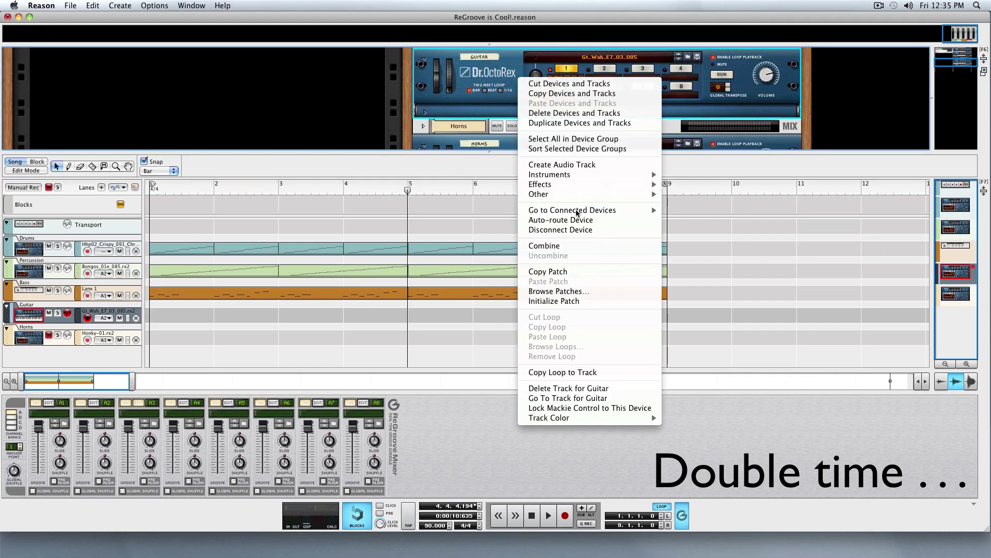
left_click(573, 372)
left_click(713, 57)
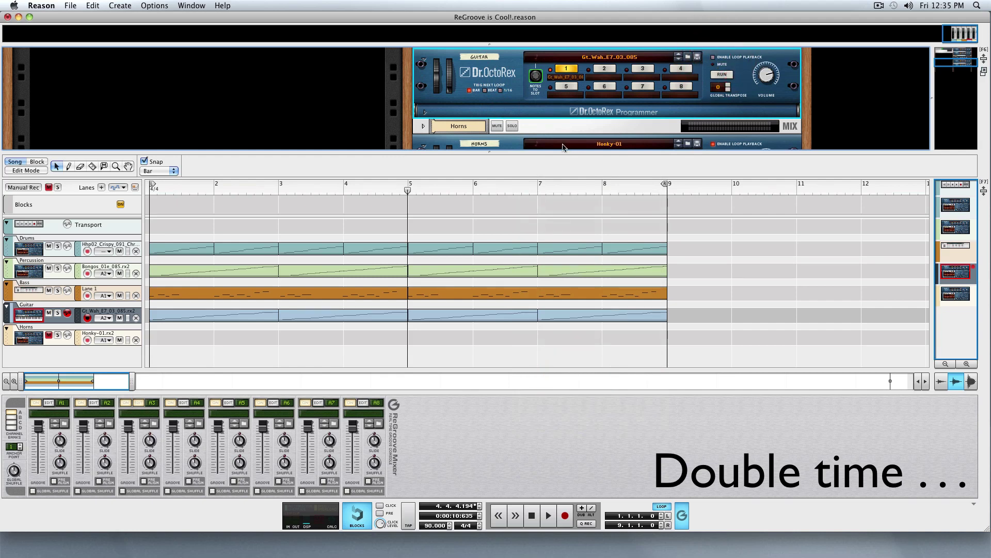
Copy the Horns Dr. OctoRex loop to its sequencer track and disable loop playback on that device
left_click(55, 341)
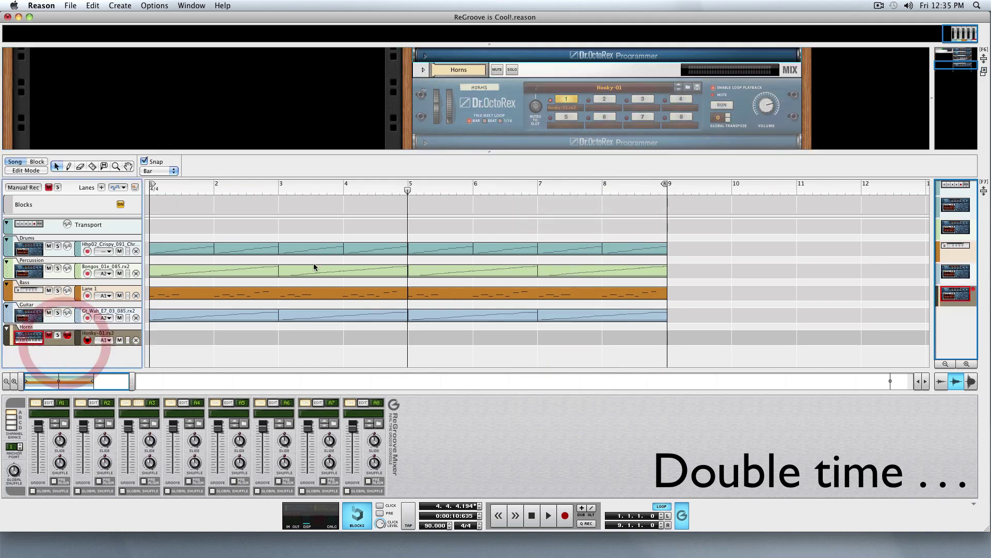
right_click(704, 103)
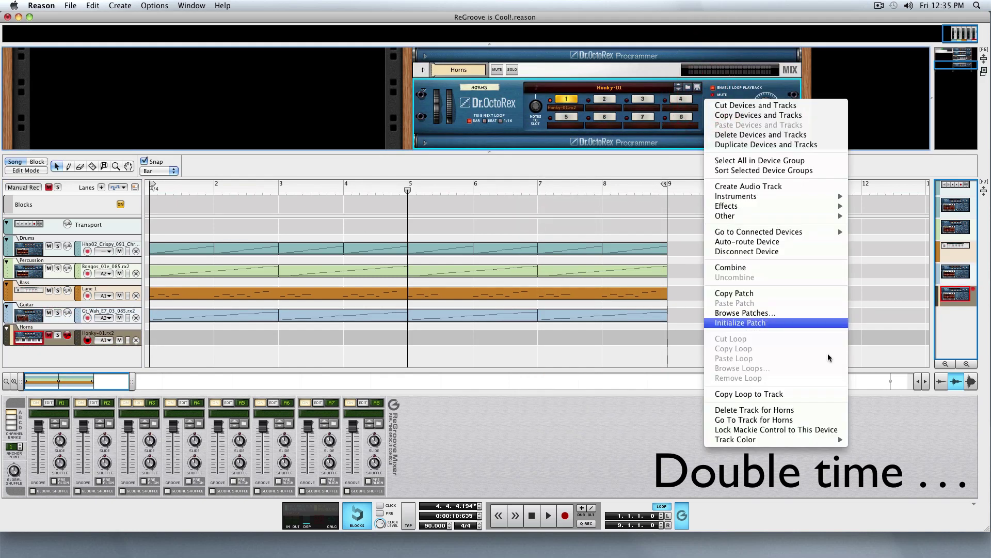
left_click(826, 393)
left_click(713, 87)
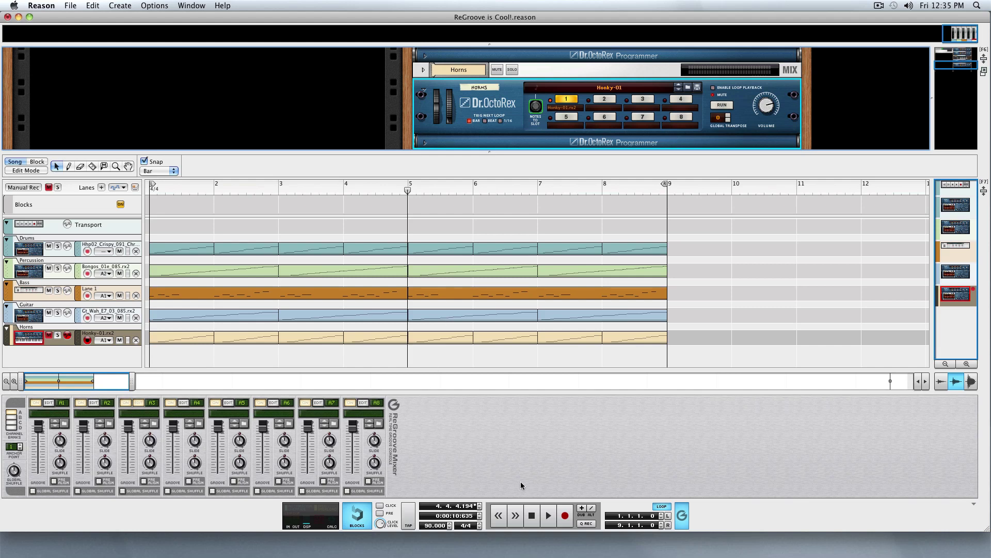
Return the playhead to the song start, solo the Drums track, and play it
left_click(532, 515)
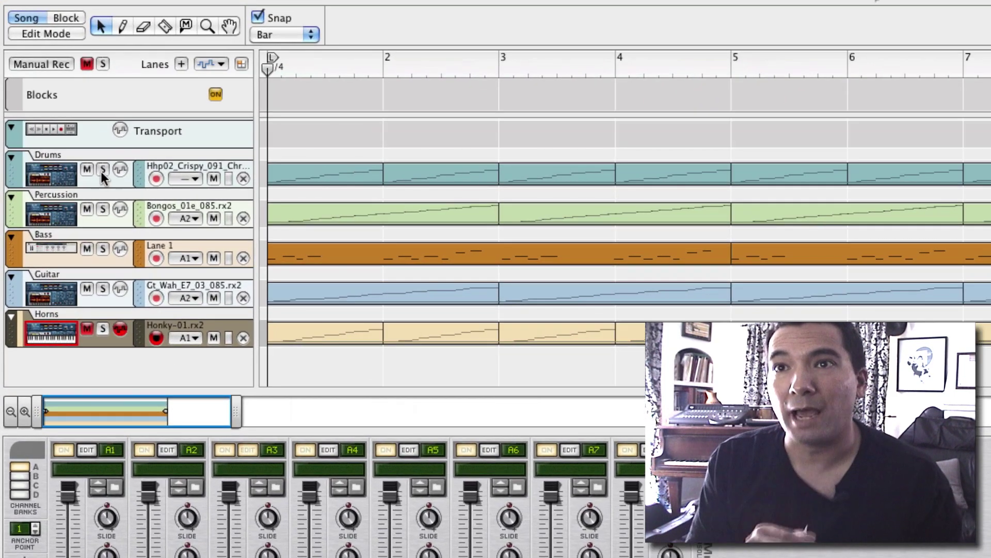
left_click(102, 170)
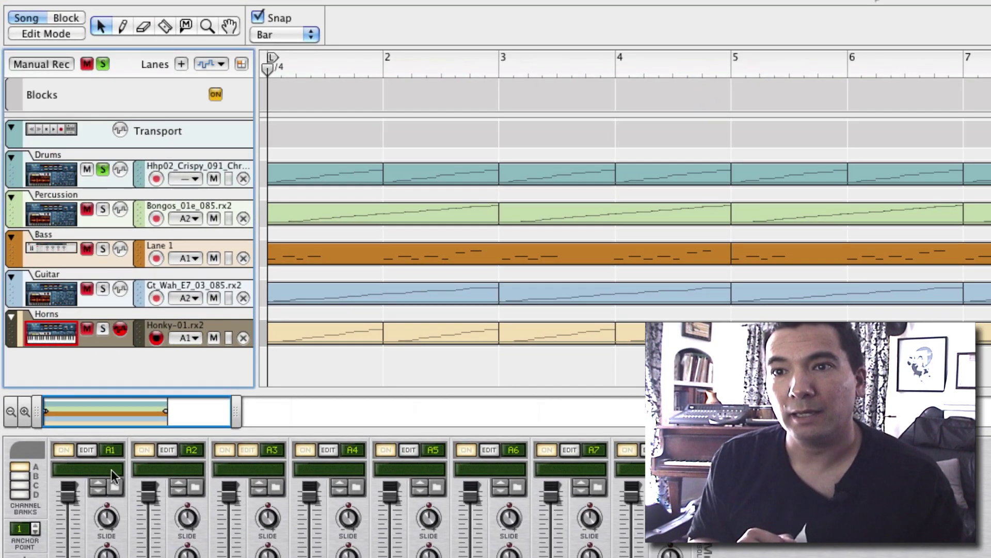
key("space")
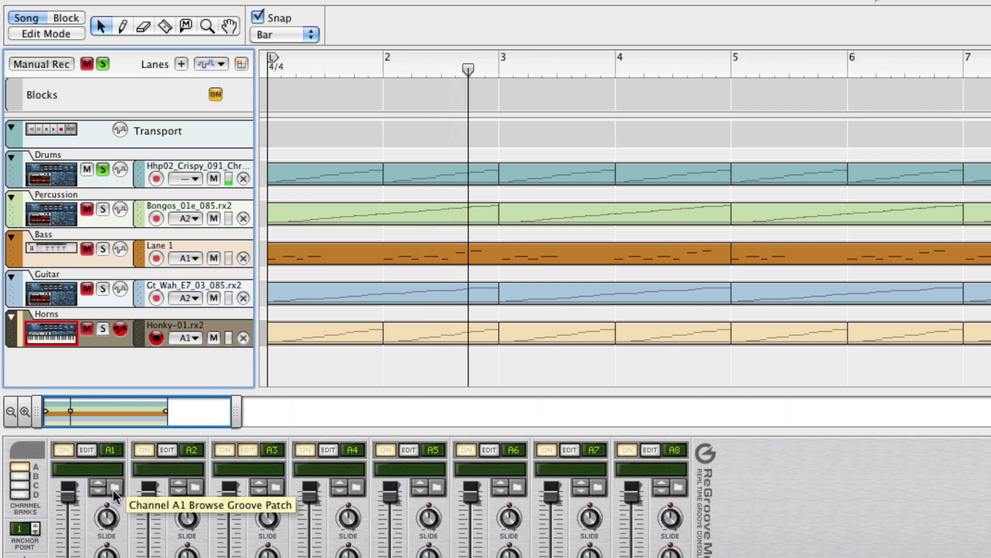
Load the Washington DC groove patch from the Drummer Vintage Soul-RnB folder into ReGroove channel A1 and return to the song start
left_click(112, 487)
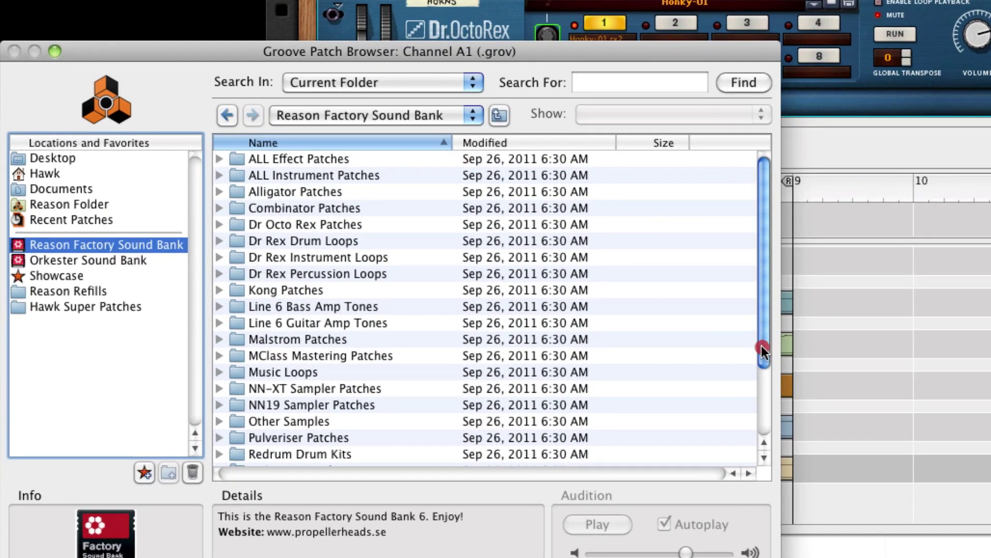
left_click_drag(761, 346, 753, 399)
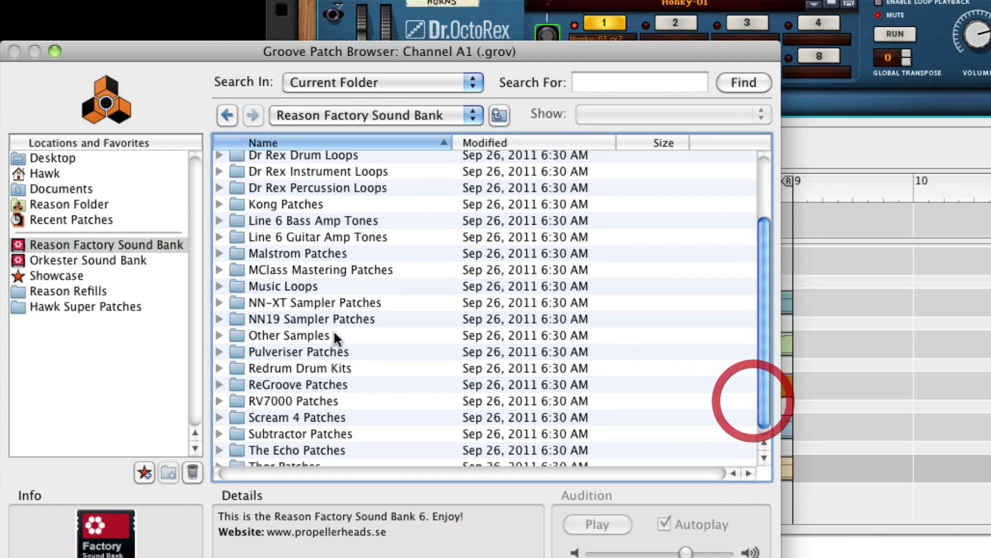
left_click(317, 384)
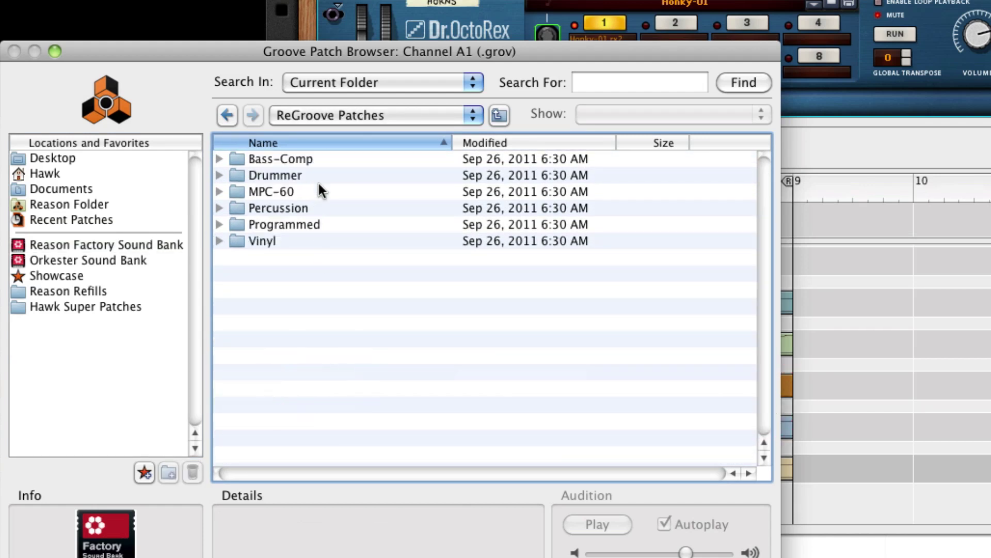
left_click(291, 174)
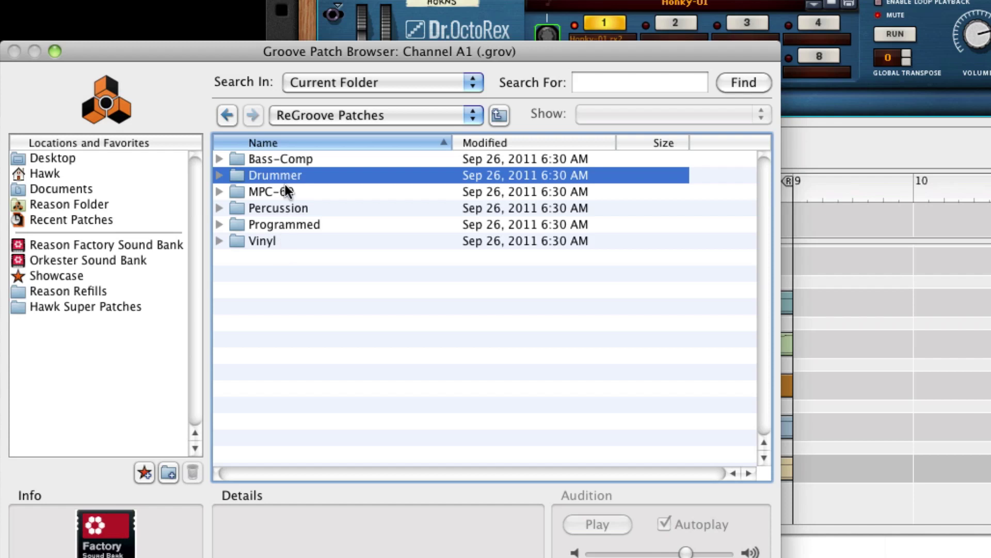
double_click(285, 174)
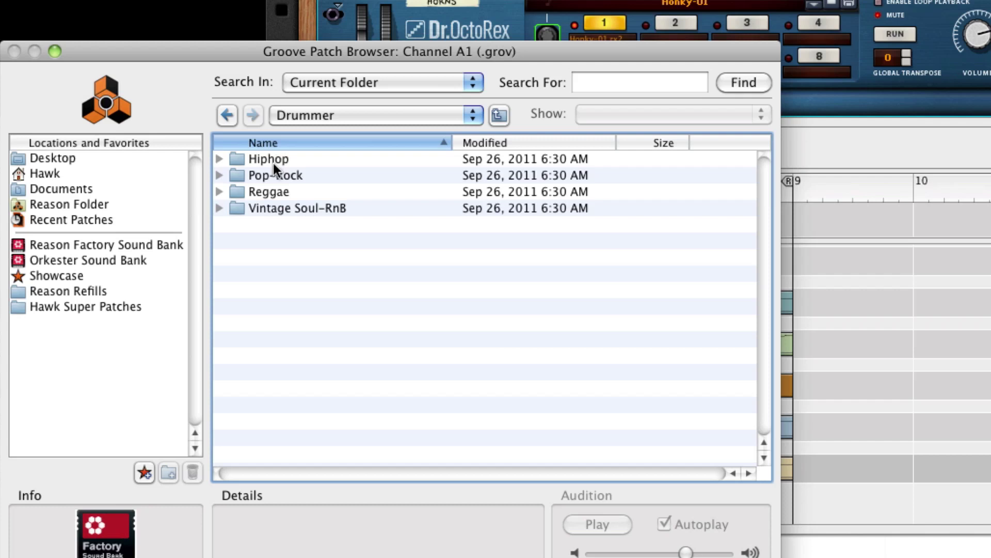
double_click(273, 209)
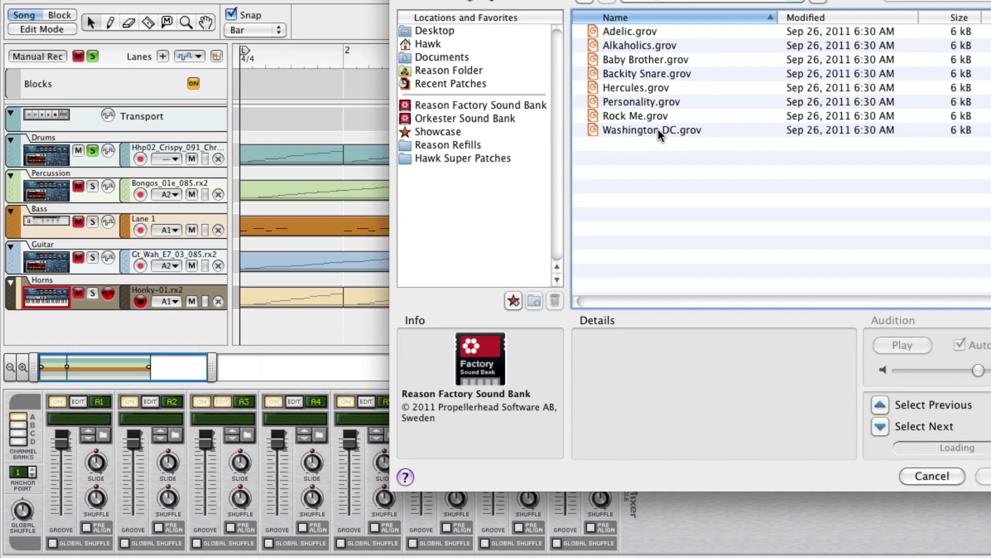
left_click(313, 274)
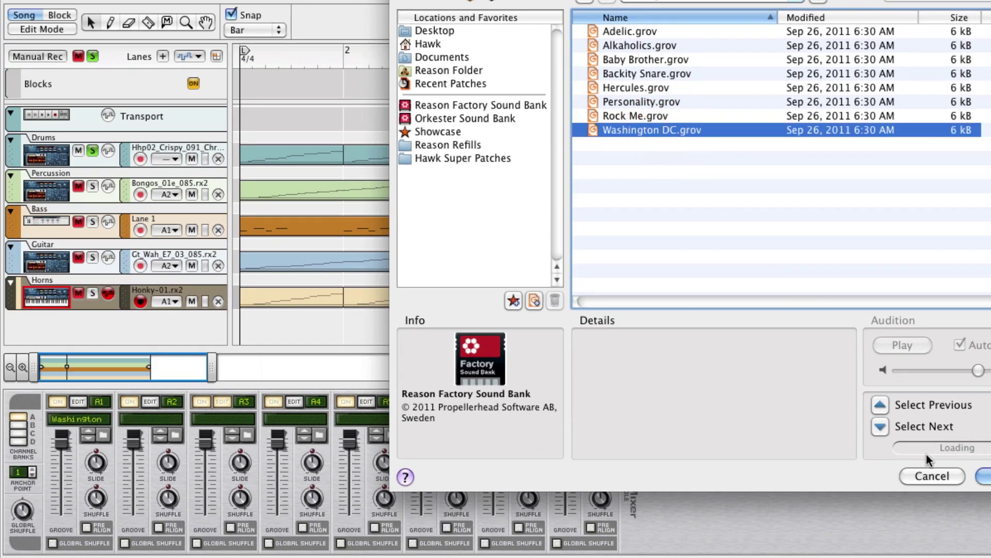
left_click(983, 476)
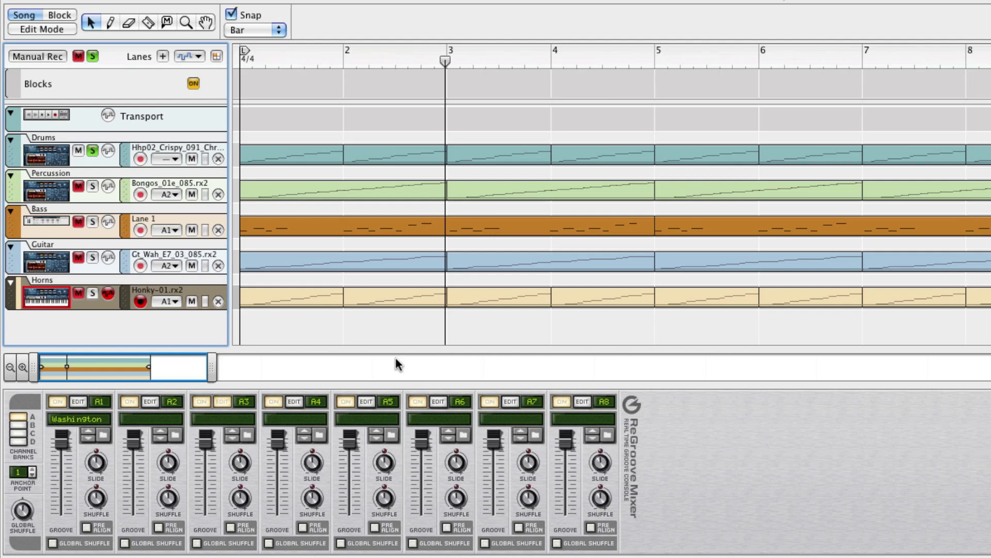
key("Home")
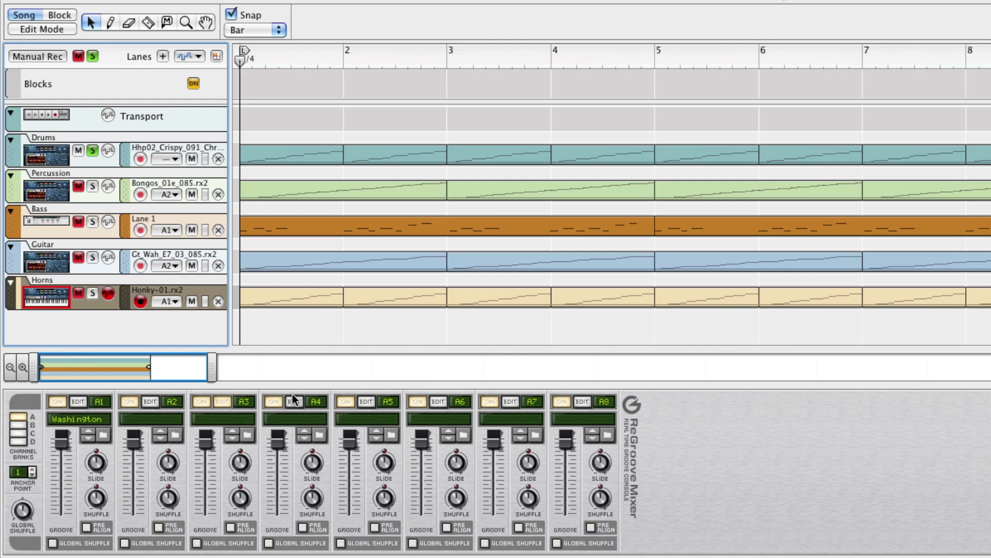
Assign the Drums lane to groove channel A1, Washington DC, and play the soloed drums from the song start
key("space")
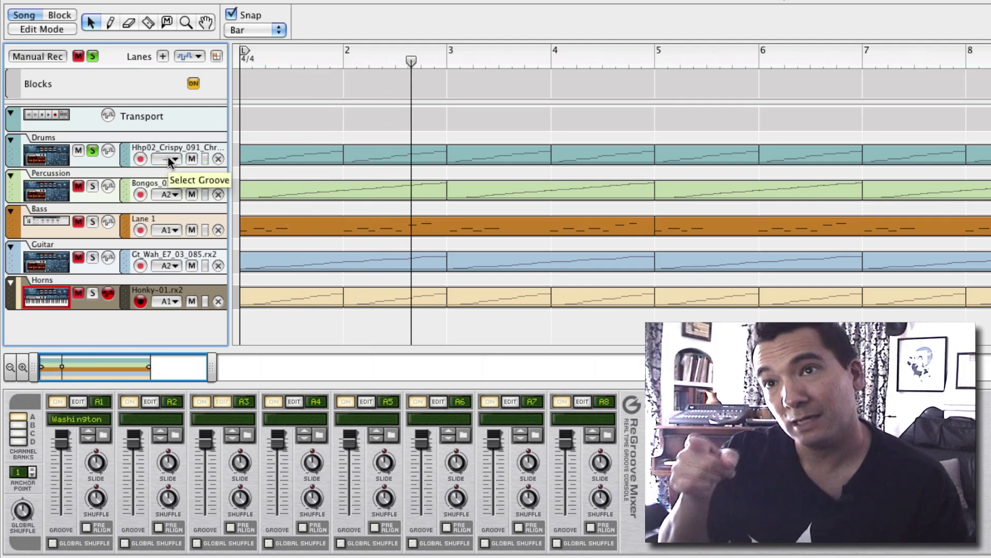
left_click(169, 162)
mouse_move(221, 231)
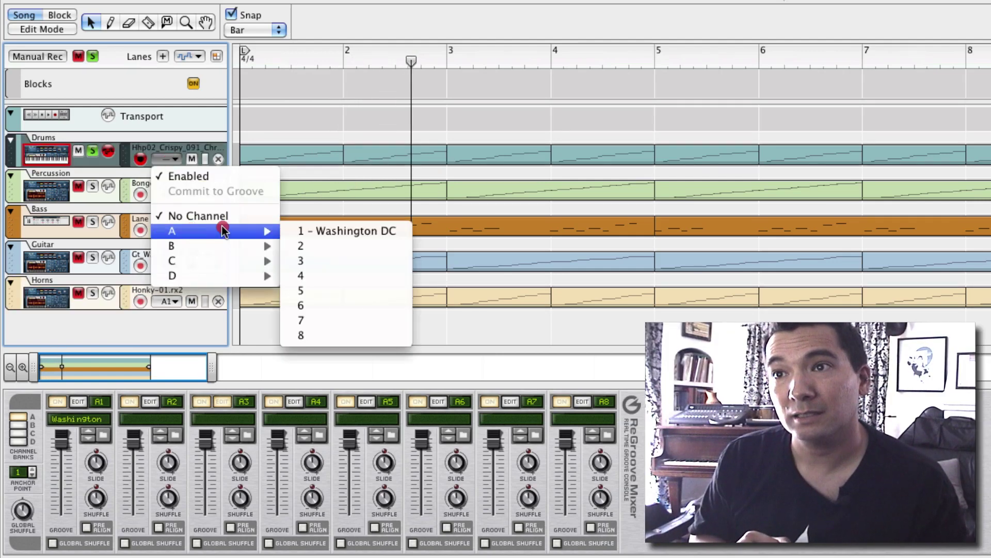
left_click(343, 230)
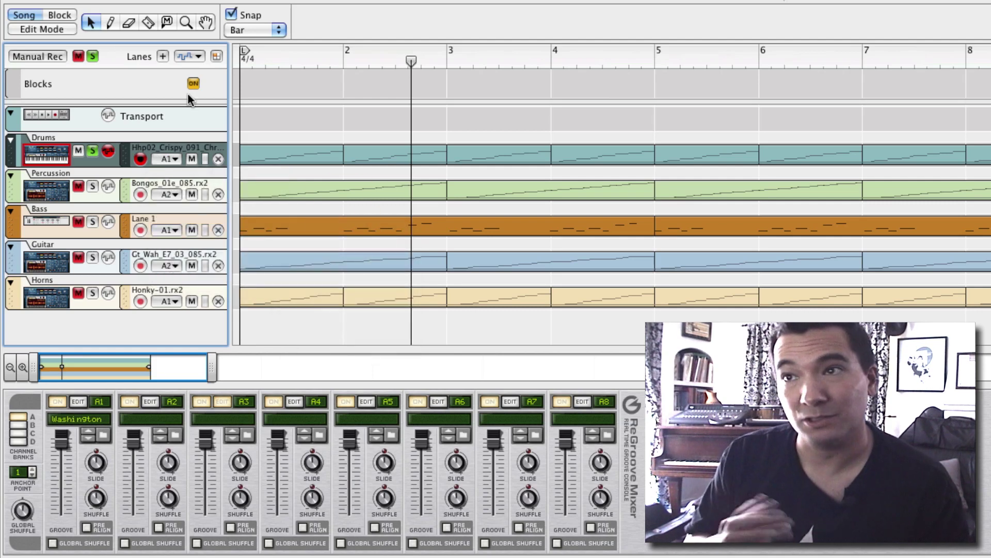
key("Return")
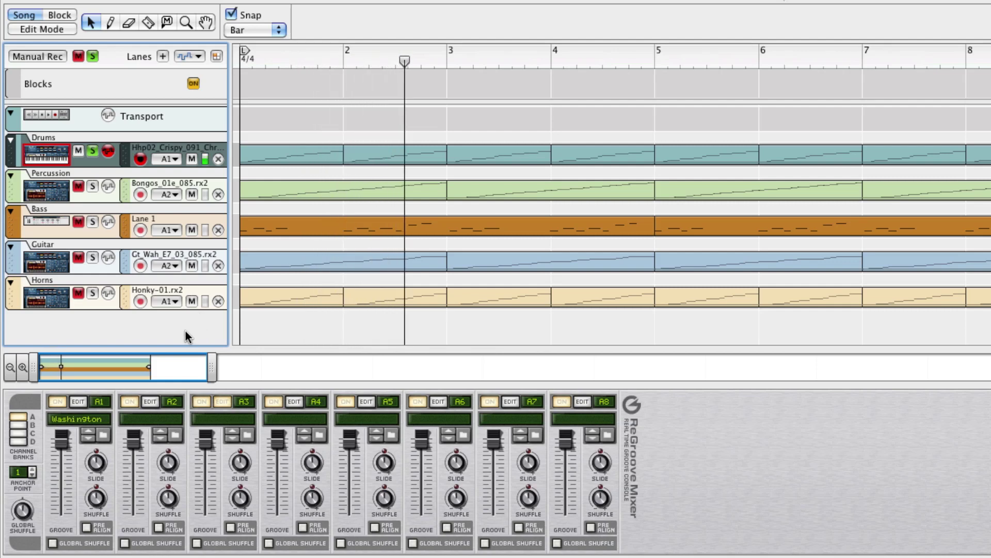
Audition the Adelic groove patch on ReGroove channel A1 and switch back to Washington DC
left_click(86, 439)
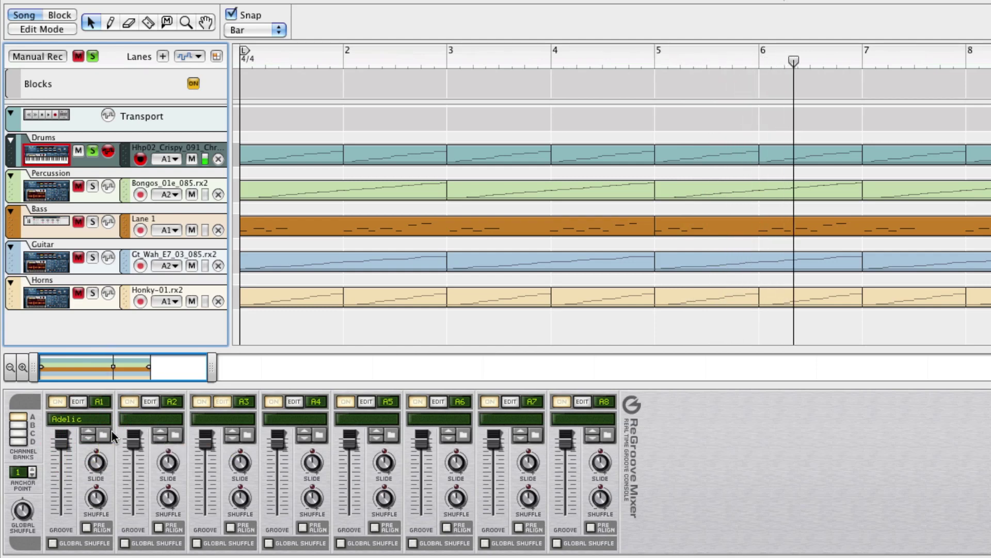
left_click(103, 434)
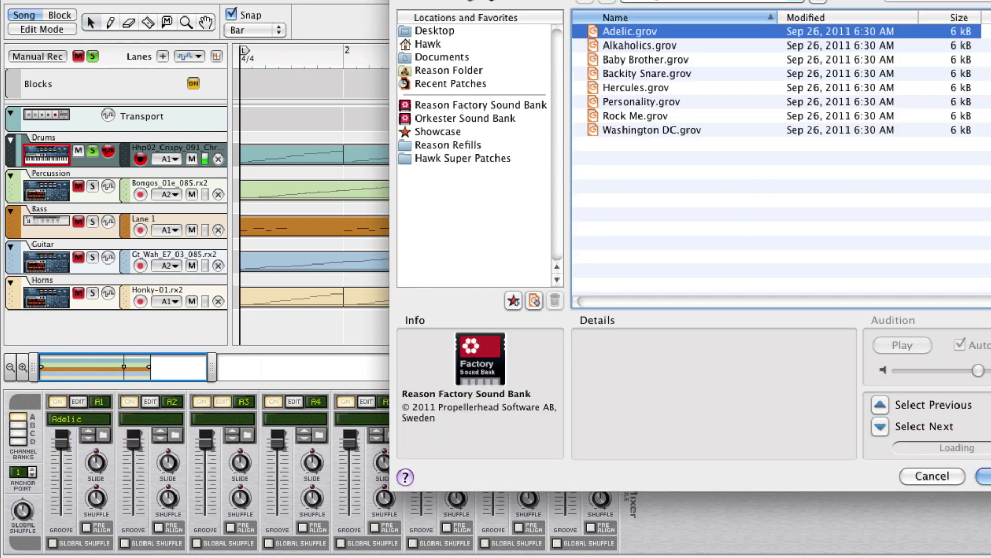
left_click(932, 475)
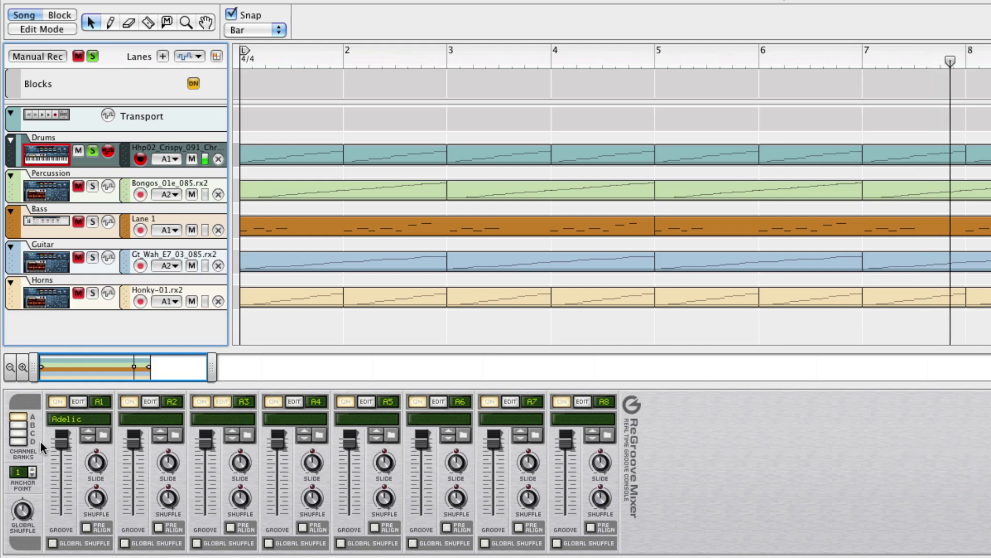
left_click(88, 433)
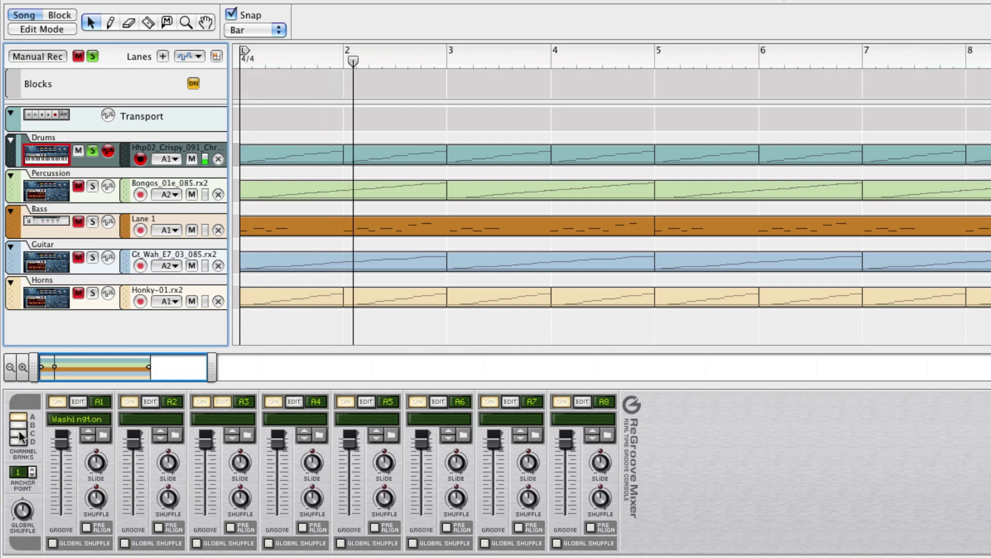
Turn off the Drums solo and assign the Percussion and Bass lanes to groove channel A1, Washington DC
left_click(92, 152)
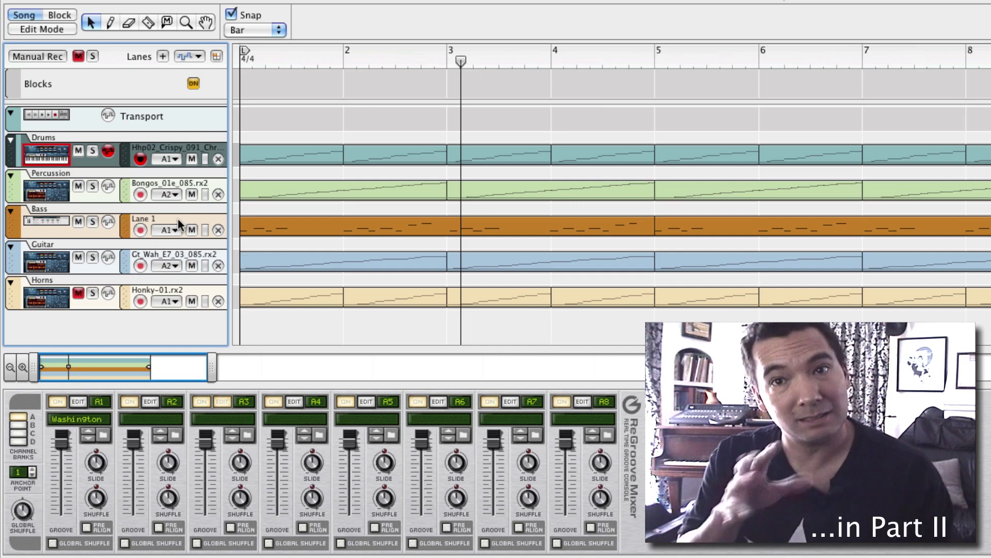
left_click(165, 195)
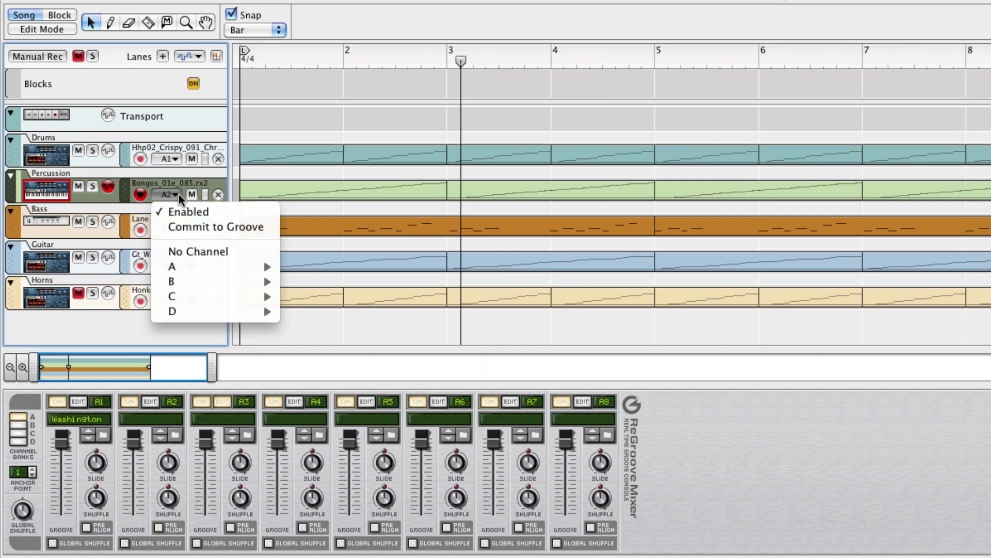
mouse_move(206, 266)
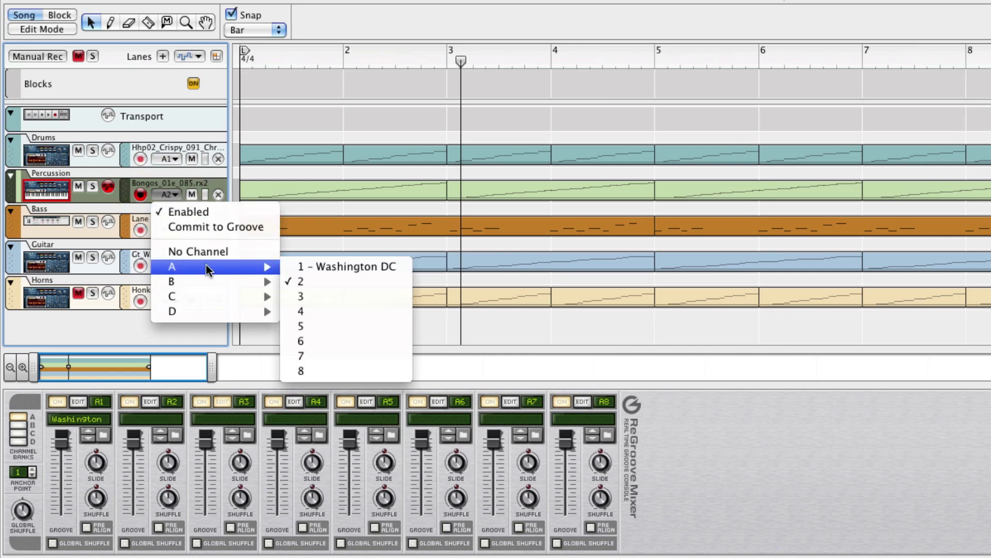
left_click(366, 267)
left_click(170, 230)
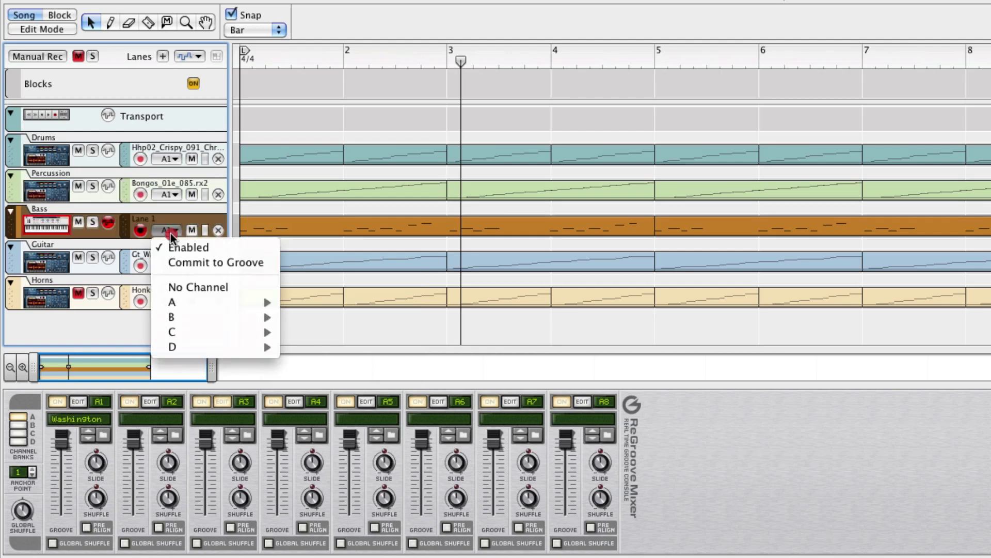
mouse_move(273, 302)
left_click(340, 302)
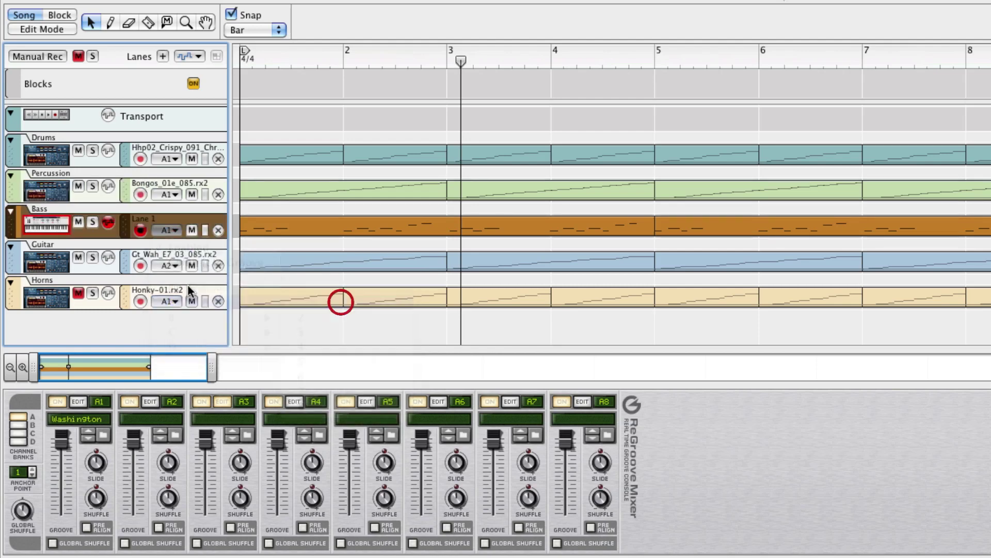
Assign the Guitar and Horns lanes to groove channel A1, Washington DC
left_click(168, 266)
mouse_move(212, 344)
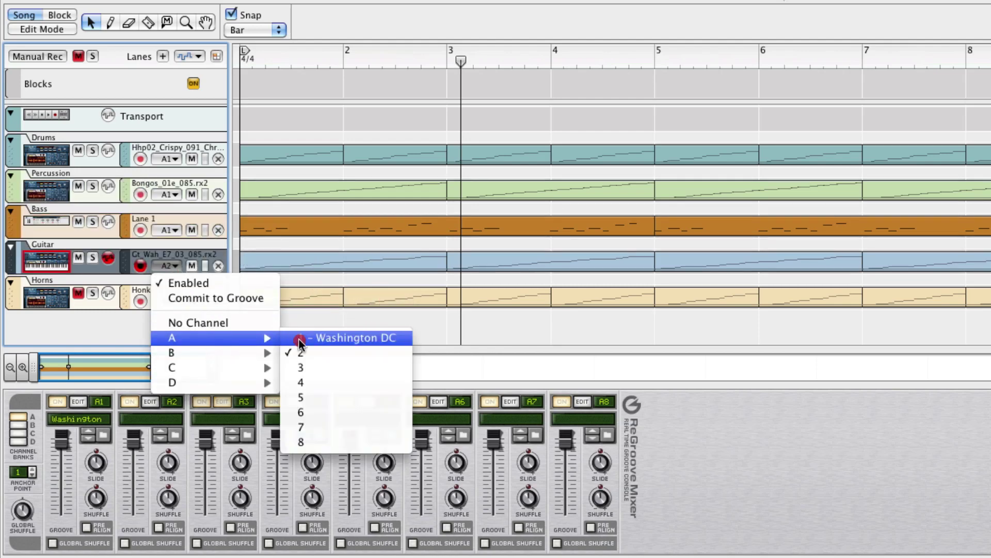
left_click(298, 342)
left_click(160, 301)
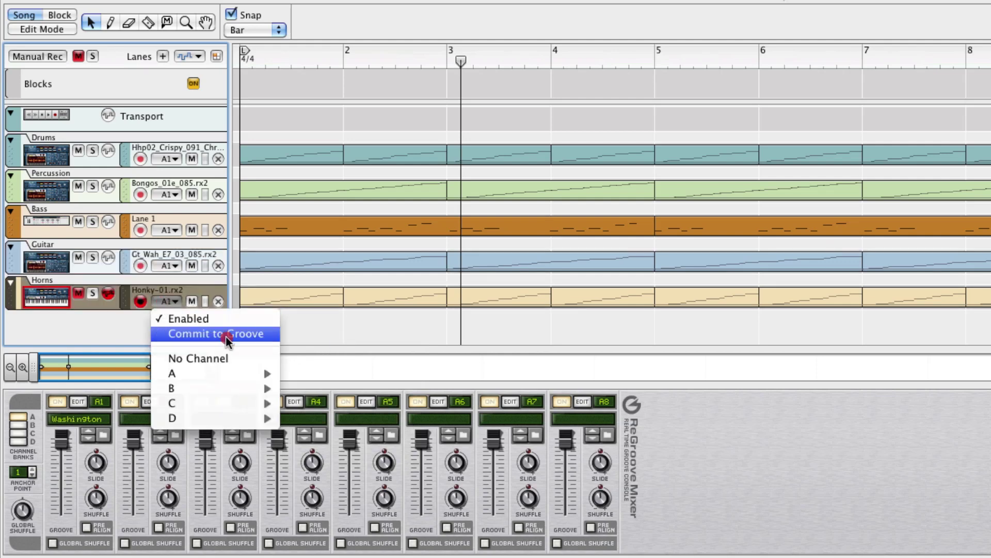
mouse_move(225, 377)
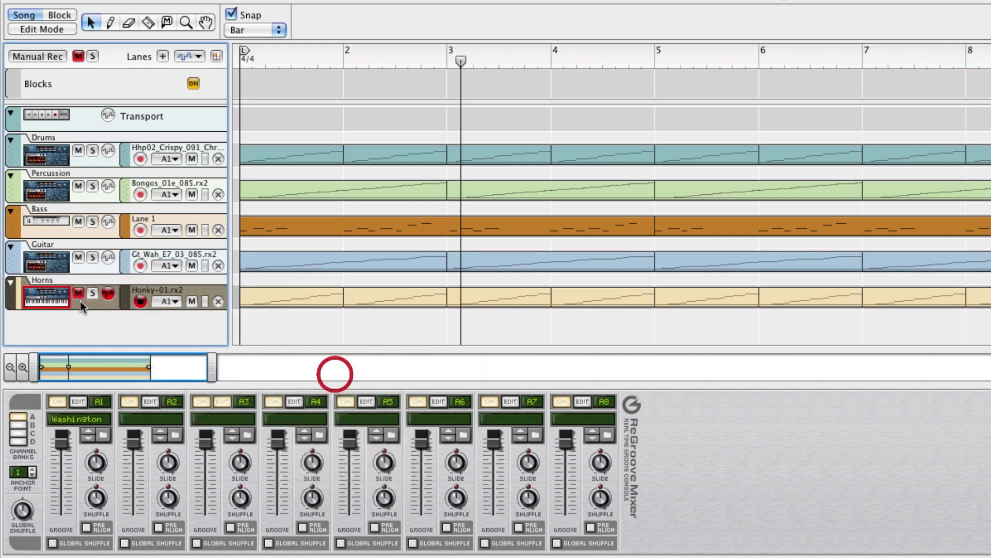
left_click(335, 371)
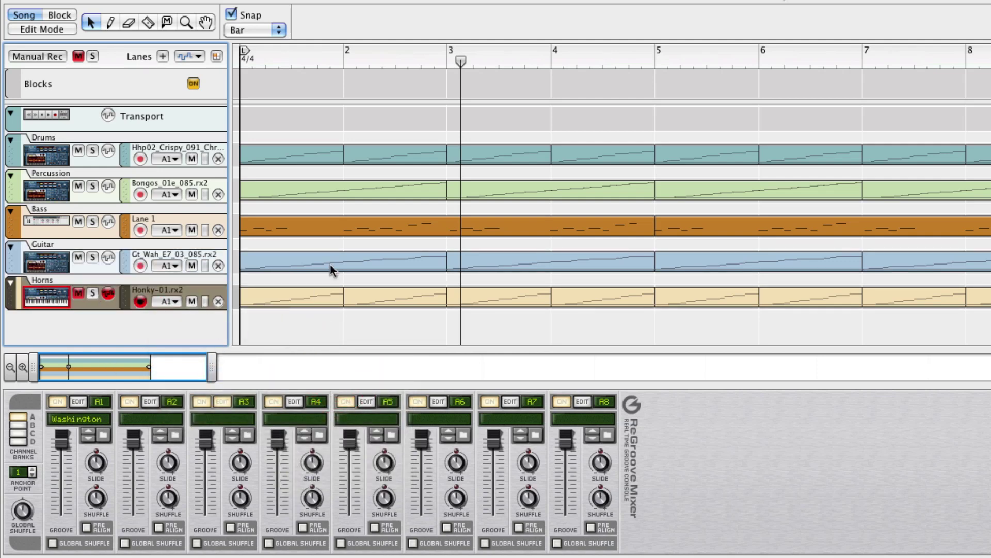
Play the song from the start and compare it with ReGroove channel A1 switched off and back on
key("Home")
key("space")
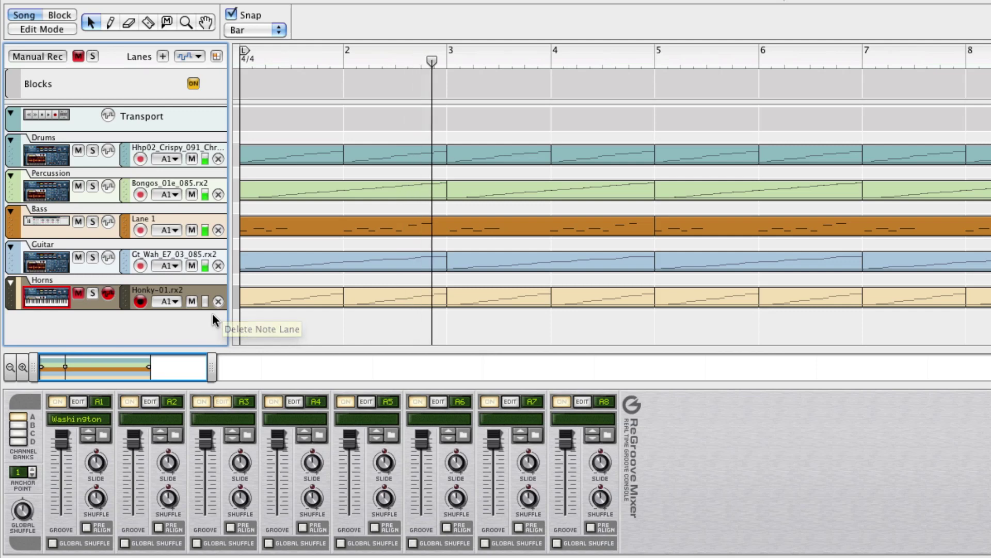
left_click(58, 403)
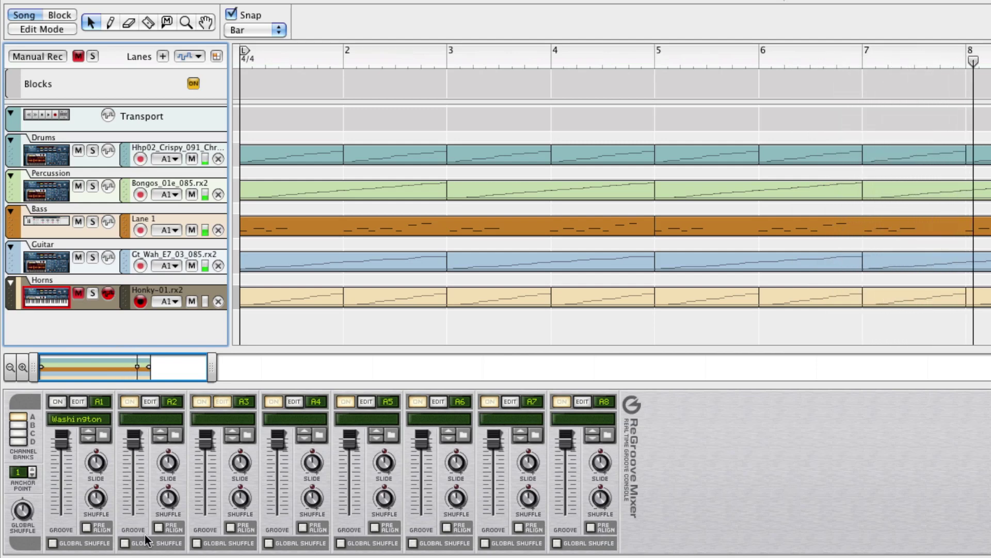
left_click(54, 404)
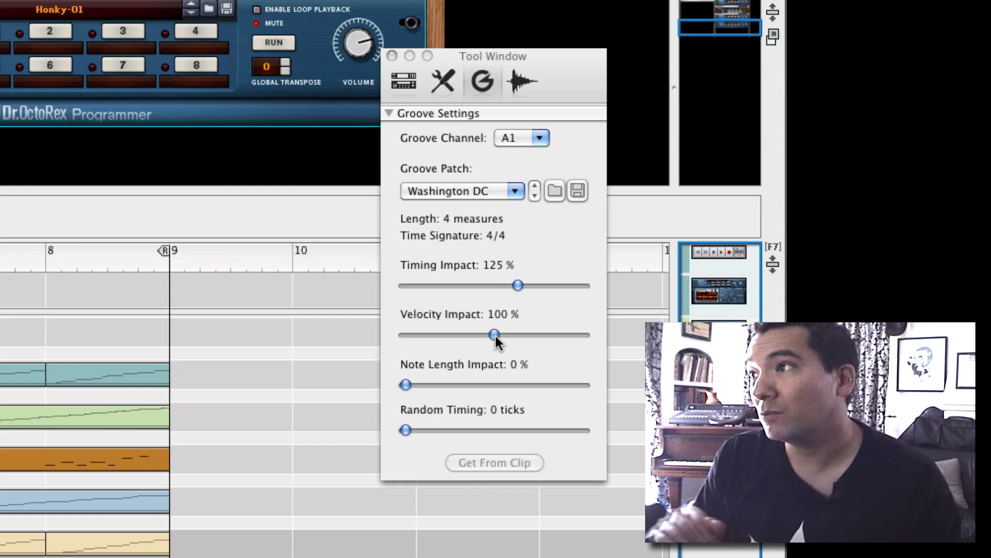
Adjust the channel A1 groove's Velocity Impact, trying 0%, 50% and 75%, and compare playback with the channel switched off and back on
left_click_drag(435, 340, 355, 348)
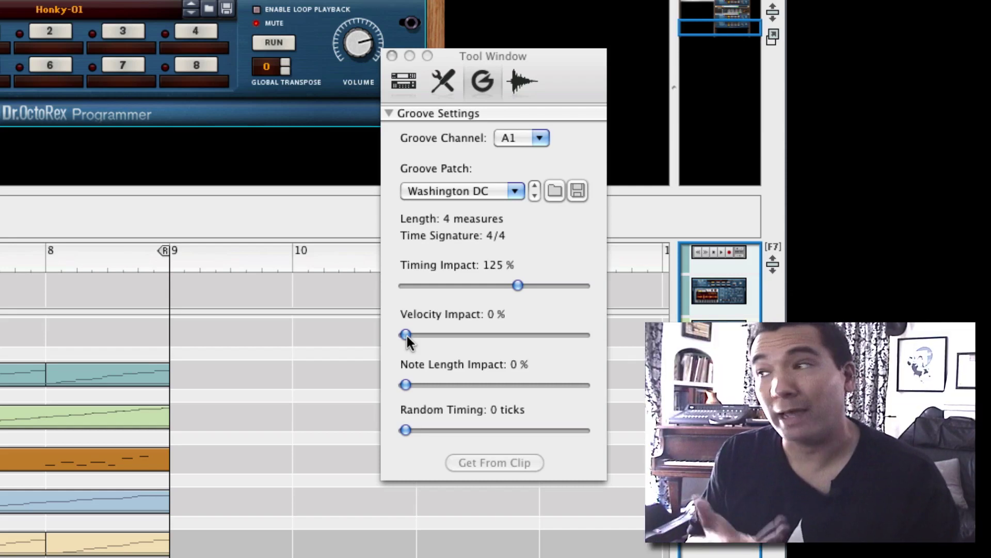
left_click_drag(406, 335, 447, 346)
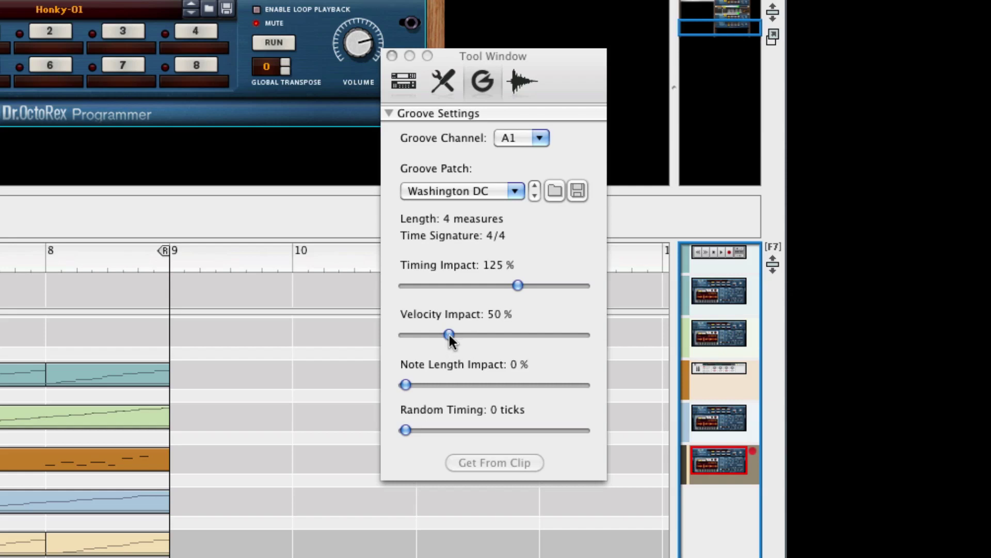
left_click_drag(449, 335, 467, 337)
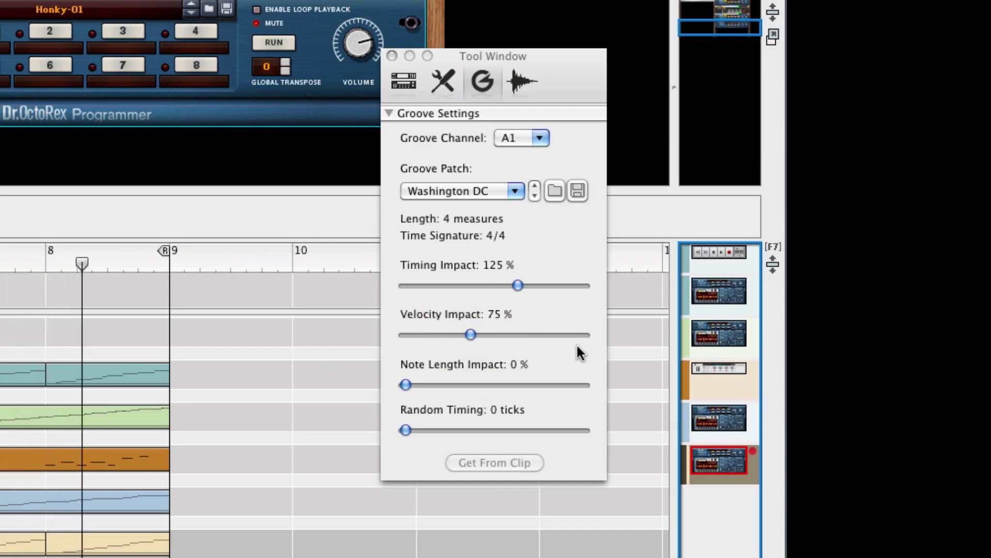
left_click_drag(462, 338, 453, 337)
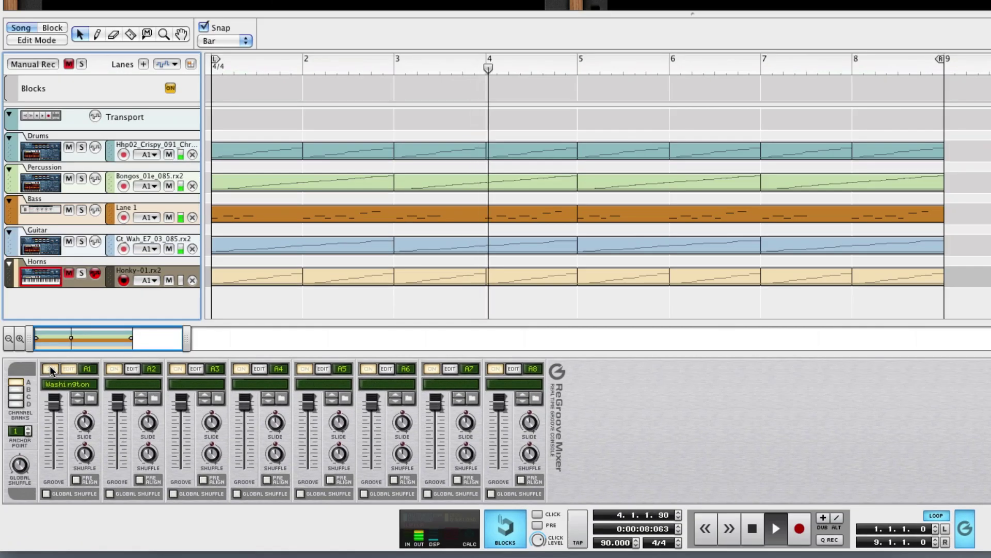
left_click(51, 370)
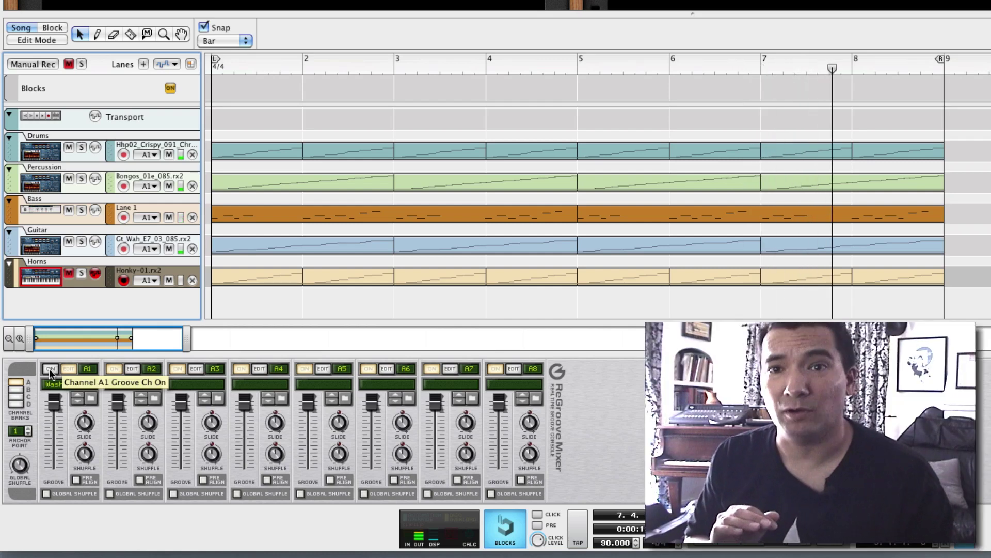
left_click(50, 369)
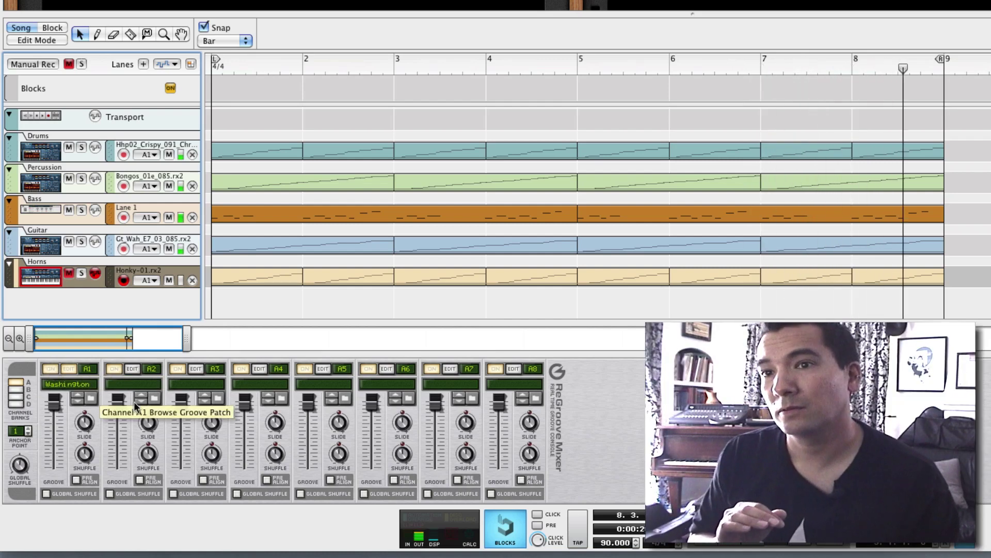